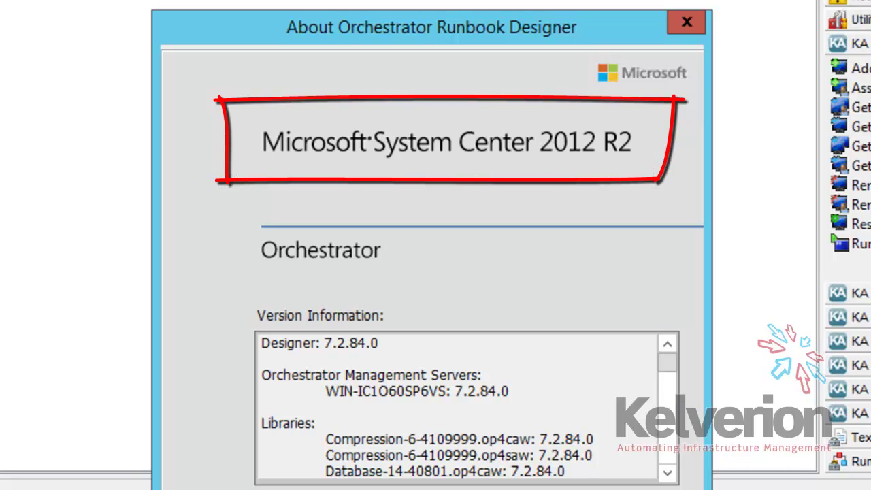
Step: Close the version information and review the properties of the Xen Desktop connection configuration for KA Citrix XenDesktop, leaving without changes
{"action": "key", "text": "Escape"}
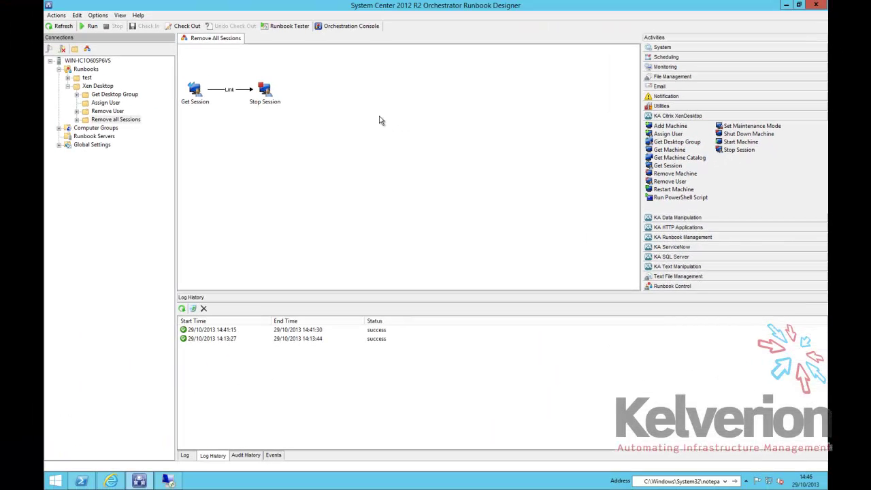
{"action": "left_click", "coordinate": [97, 16]}
{"action": "left_click", "coordinate": [123, 28]}
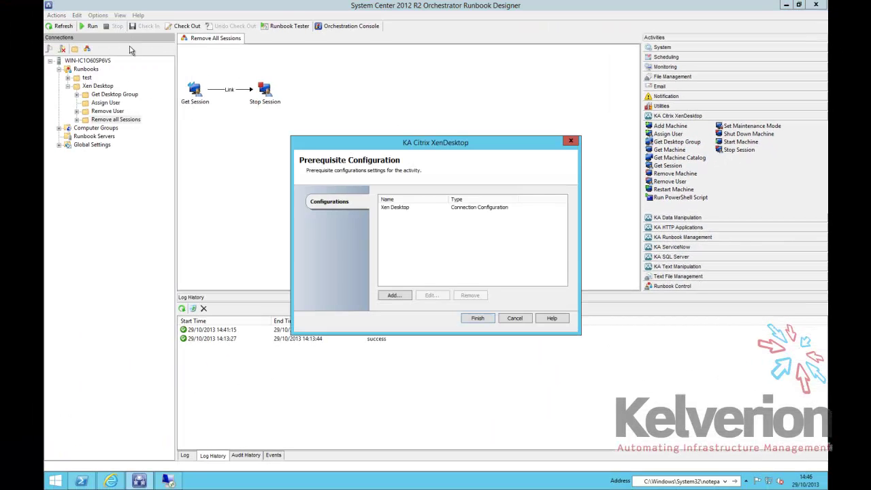
{"action": "left_click", "coordinate": [392, 208]}
{"action": "double_click", "coordinate": [364, 184]}
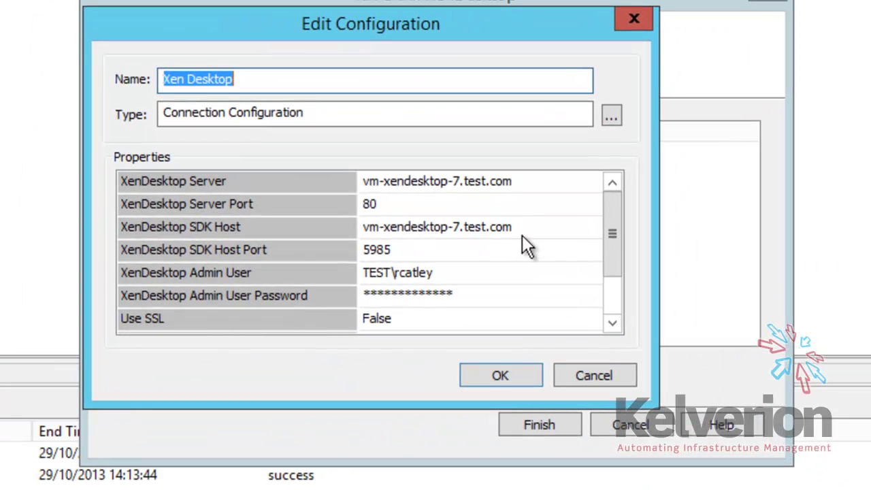
{"action": "left_click_drag", "start_coordinate": [612, 214], "coordinate": [612, 174]}
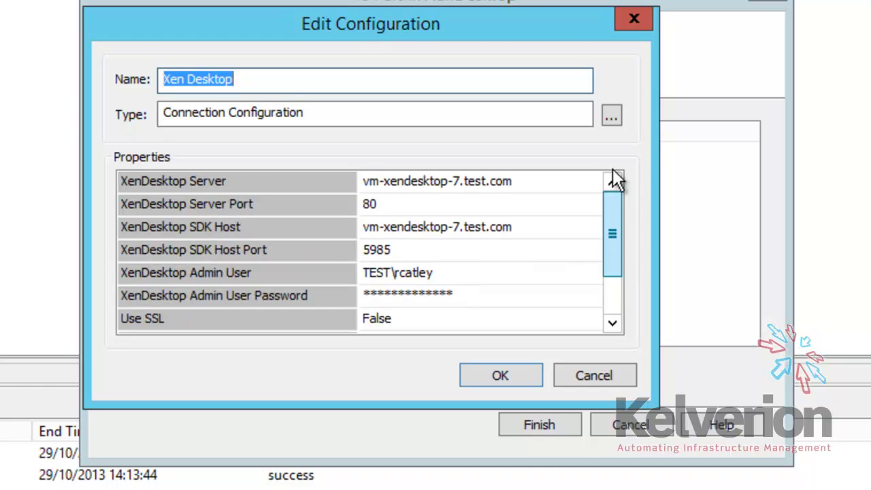
{"action": "left_click", "coordinate": [587, 371]}
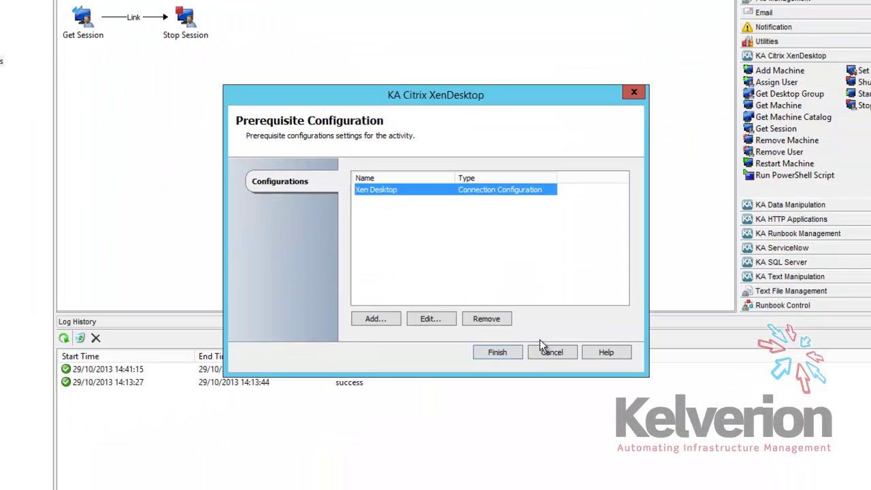
{"action": "left_click", "coordinate": [545, 349]}
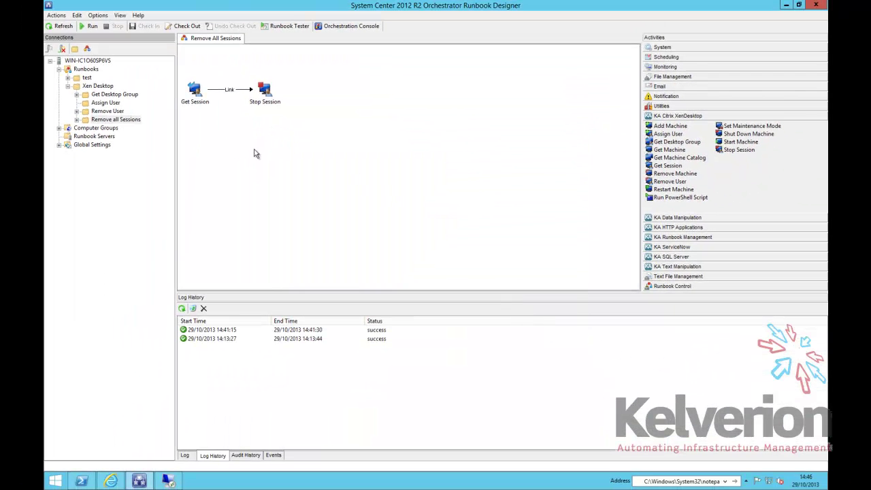
Step: In the Get Desktop Group runbook, start a new filter for the Get Machine activity and look through the available filter names
{"action": "left_click", "coordinate": [113, 95]}
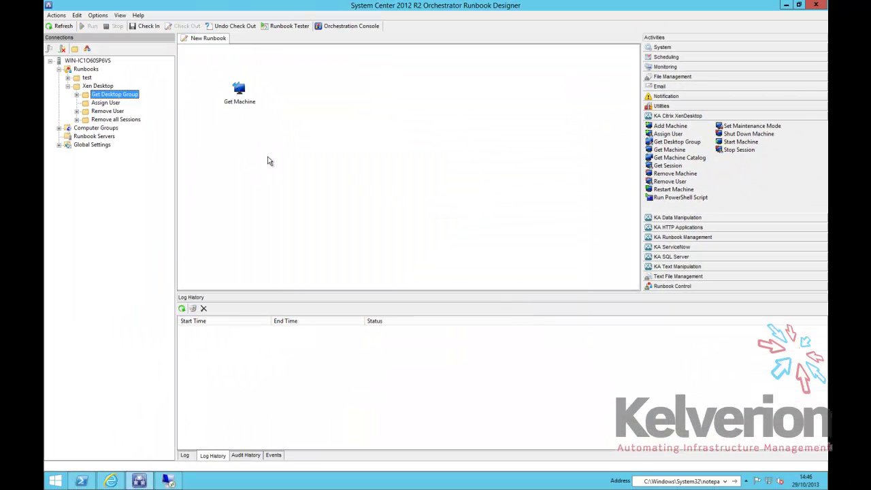
{"action": "left_click", "coordinate": [240, 92]}
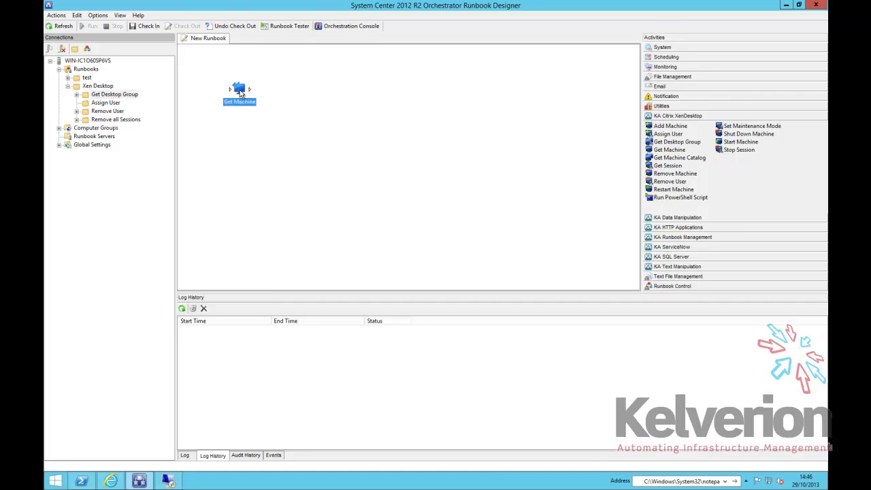
{"action": "double_click", "coordinate": [239, 94]}
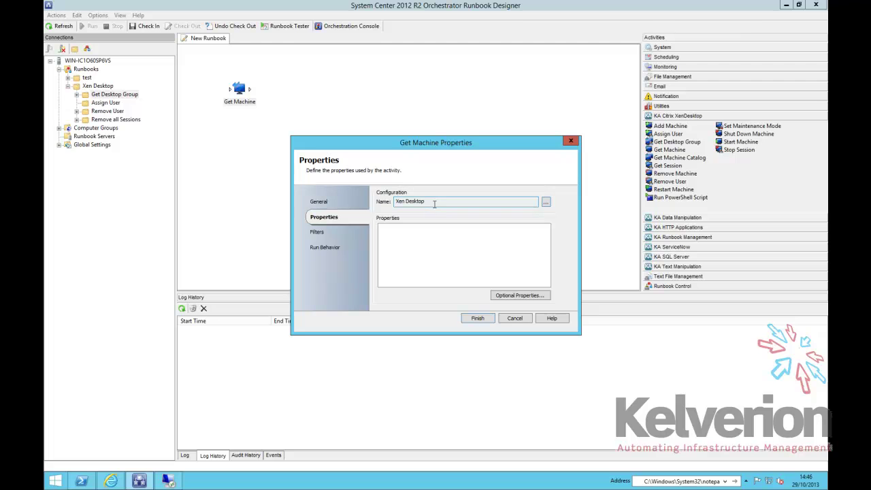
{"action": "left_click", "coordinate": [320, 235]}
{"action": "left_click", "coordinate": [534, 203]}
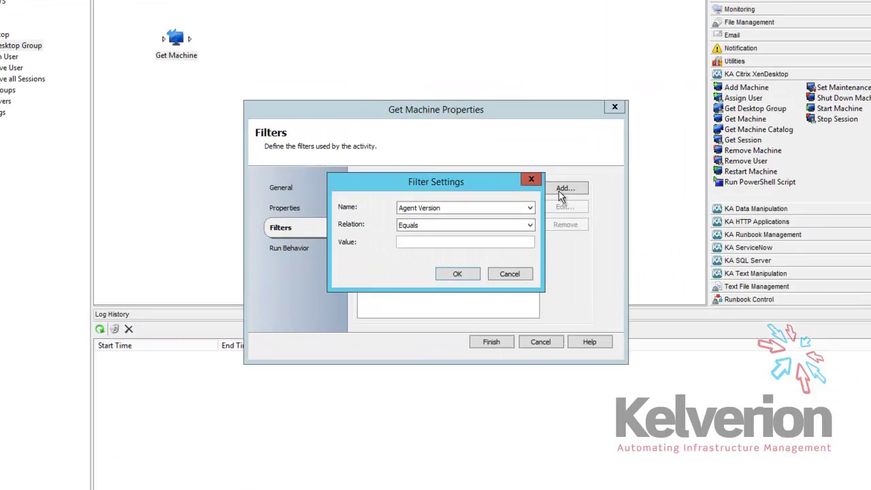
{"action": "left_click", "coordinate": [505, 218]}
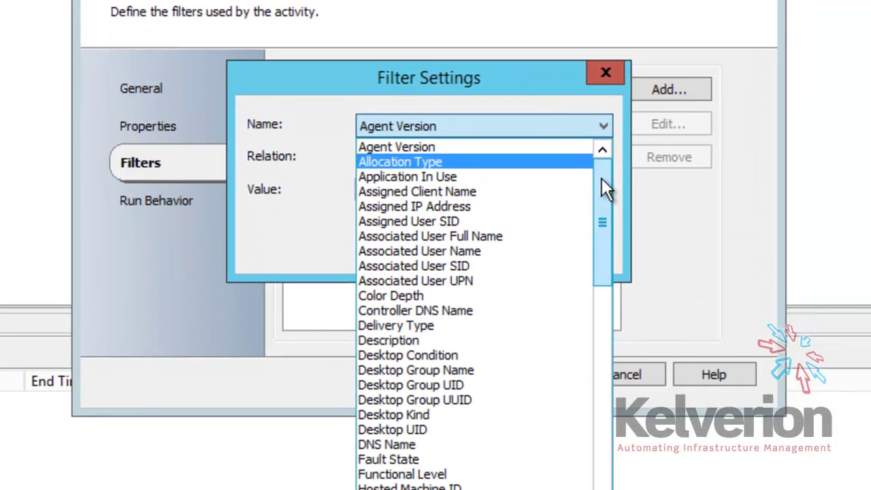
{"action": "left_click_drag", "start_coordinate": [611, 241], "coordinate": [605, 309]}
{"action": "left_click_drag", "start_coordinate": [582, 143], "coordinate": [596, 13]}
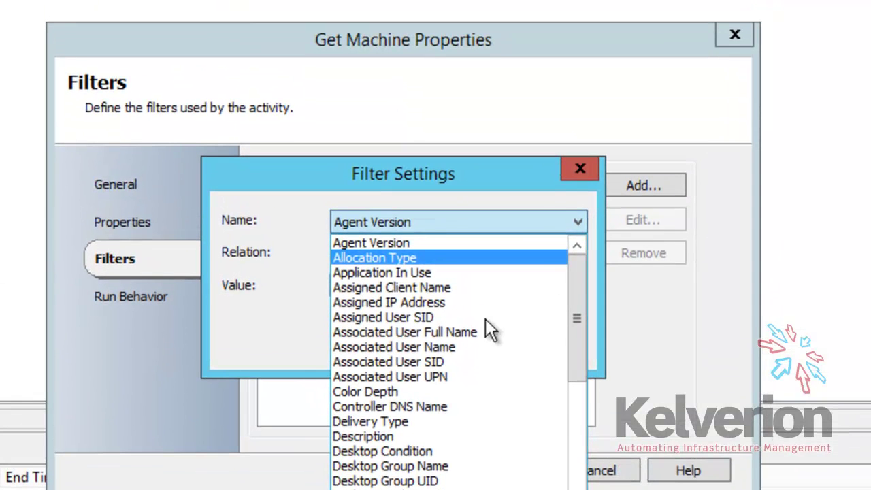
Step: Inspect the relation options and selectable values for a Delivery Type filter, discarding the filter and the Get Machine property changes
{"action": "left_click", "coordinate": [400, 421]}
{"action": "left_click", "coordinate": [438, 259]}
{"action": "left_click", "coordinate": [439, 259]}
{"action": "left_click", "coordinate": [576, 287]}
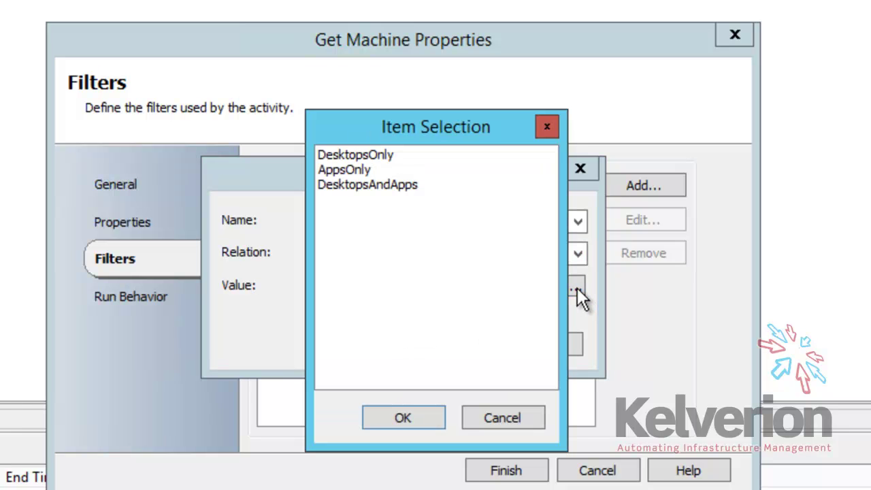
{"action": "left_click", "coordinate": [517, 420]}
{"action": "left_click", "coordinate": [525, 350]}
{"action": "left_click", "coordinate": [591, 457]}
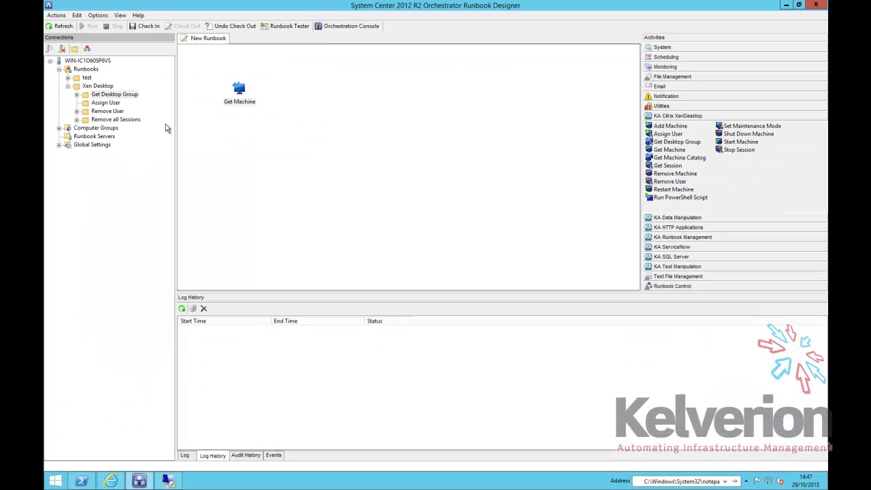
Step: In the Assign User runbook, review the properties of Run PowerShell Script and Assign User, and the properties and filters of Get Machine
{"action": "left_click", "coordinate": [105, 102]}
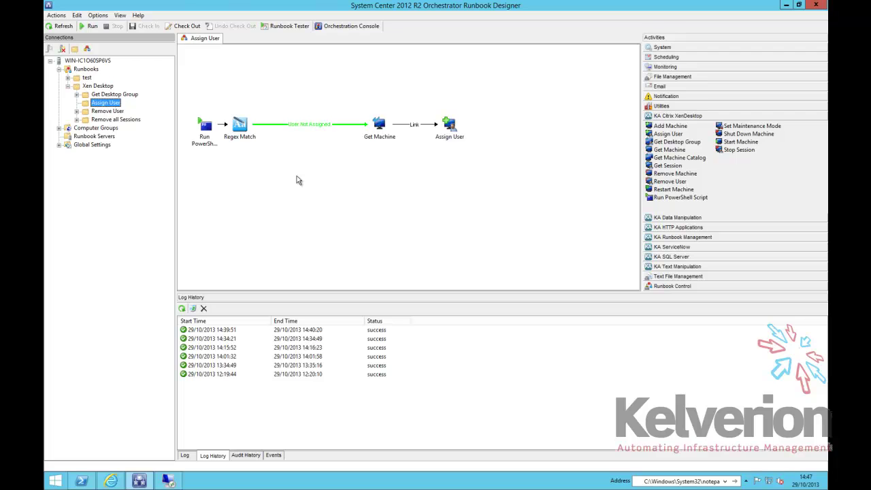
{"action": "left_click", "coordinate": [209, 126]}
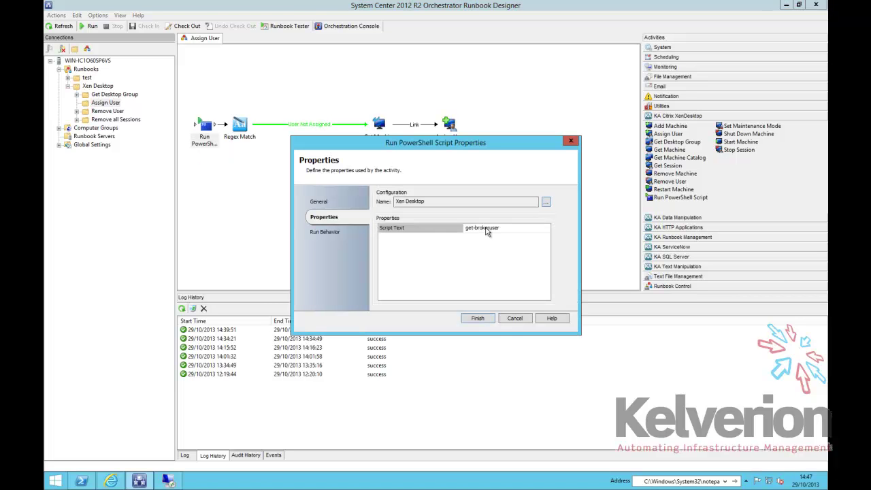
{"action": "left_click", "coordinate": [513, 318]}
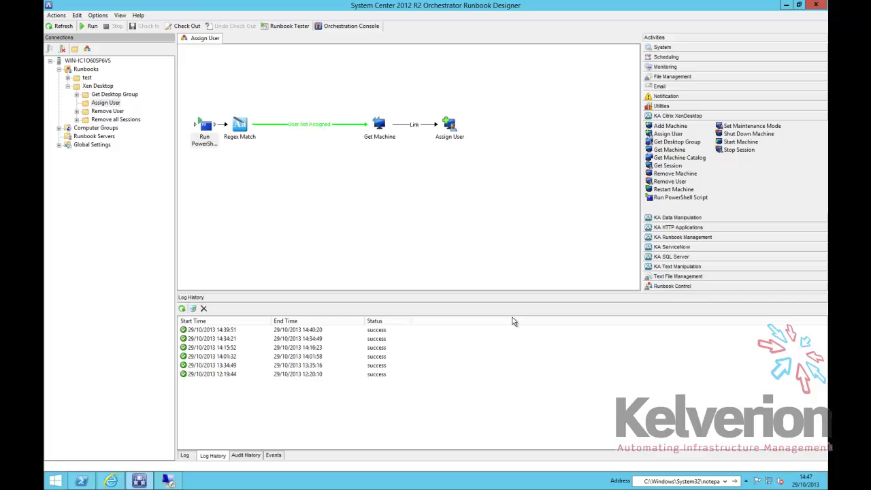
{"action": "double_click", "coordinate": [382, 130]}
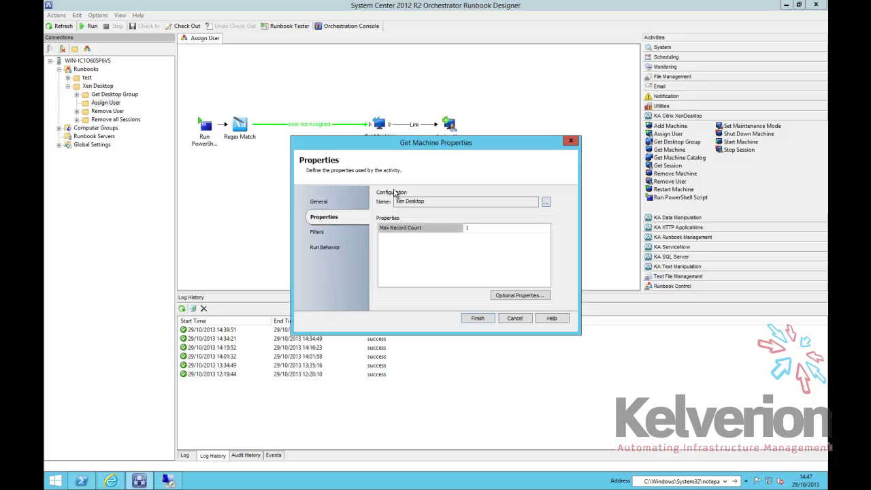
{"action": "left_click", "coordinate": [319, 232]}
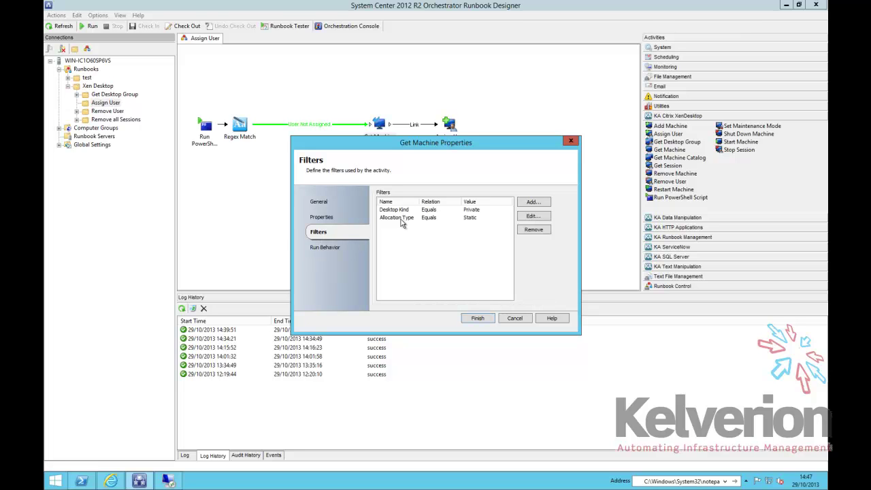
{"action": "left_click", "coordinate": [515, 319]}
{"action": "double_click", "coordinate": [454, 131]}
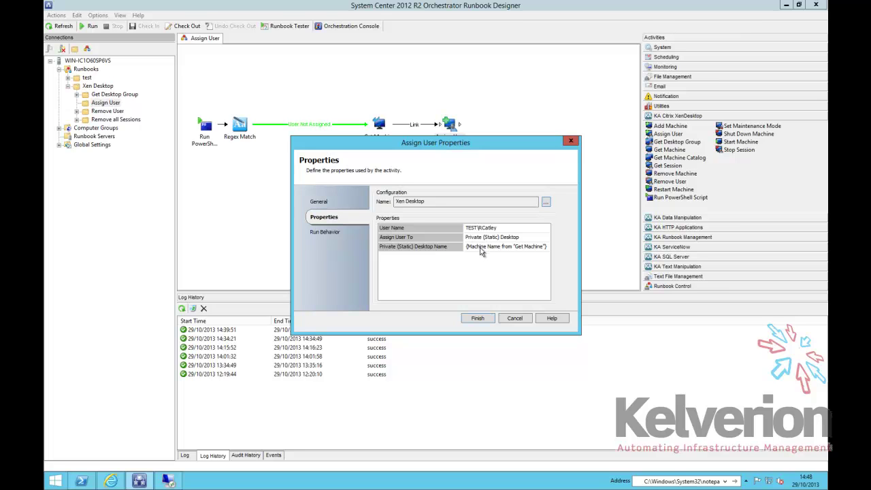
{"action": "left_click", "coordinate": [521, 320]}
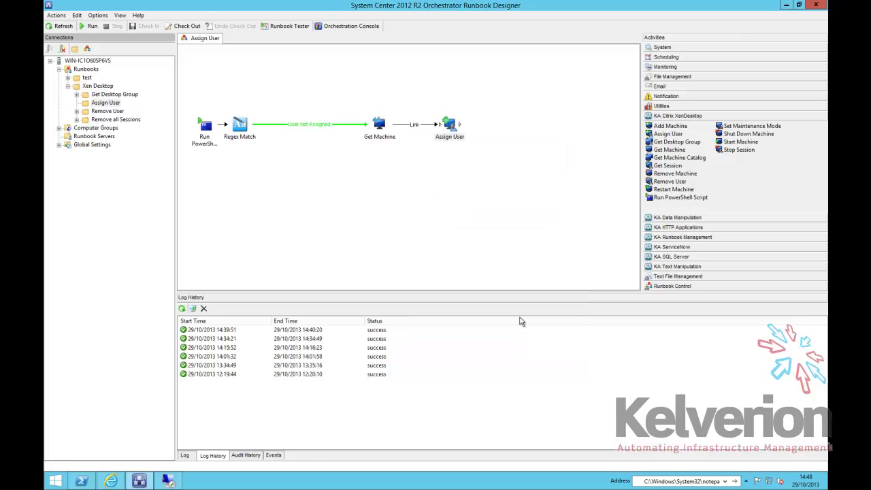
Step: Switch to the Citrix Receiver page in the browser and refresh it to check which desktops are assigned
{"action": "left_click", "coordinate": [111, 481]}
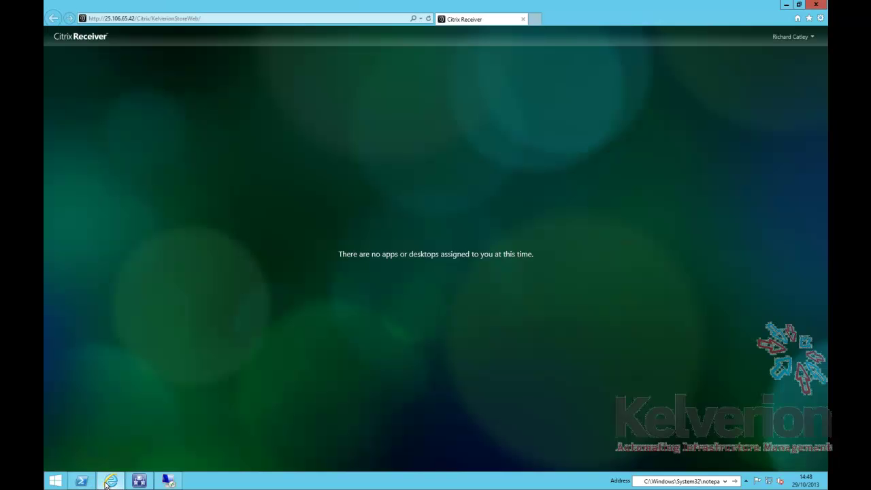
{"action": "left_click", "coordinate": [428, 19]}
Step: Switch to Runbook Designer, run the Assign User runbook and check the activity details of its newest log history entry
{"action": "left_click", "coordinate": [140, 480]}
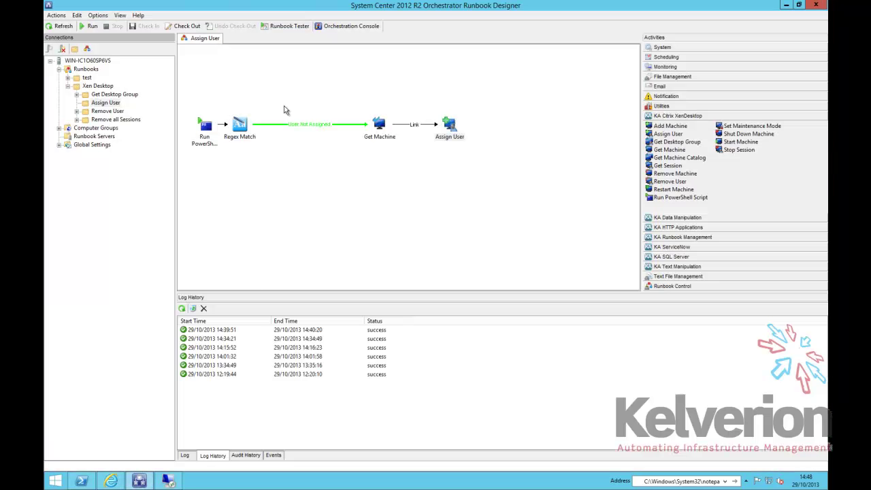
{"action": "left_click", "coordinate": [88, 26]}
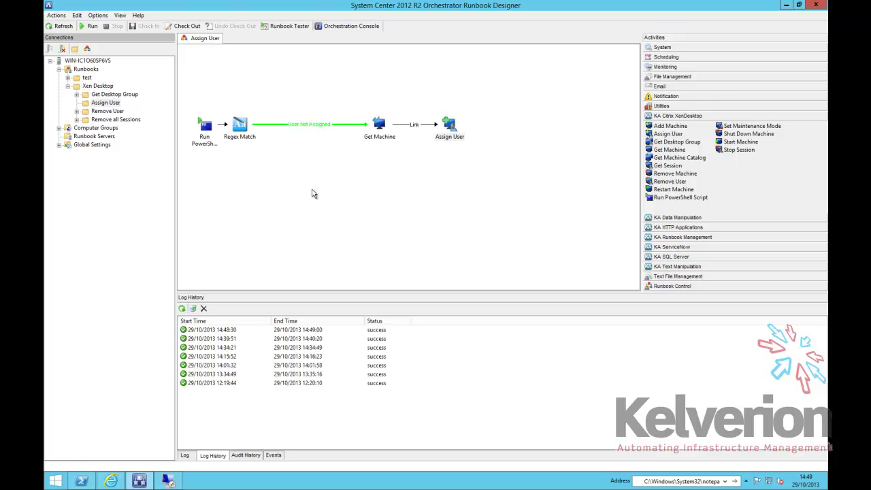
{"action": "double_click", "coordinate": [225, 333]}
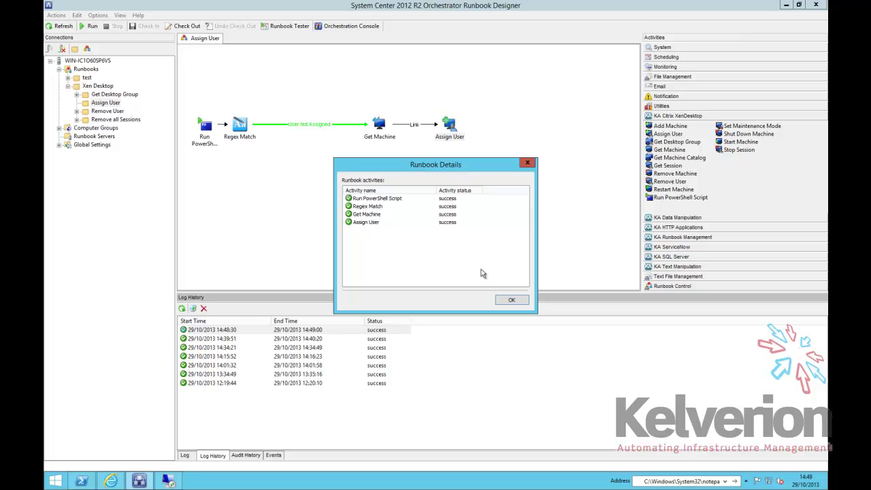
{"action": "left_click", "coordinate": [511, 300]}
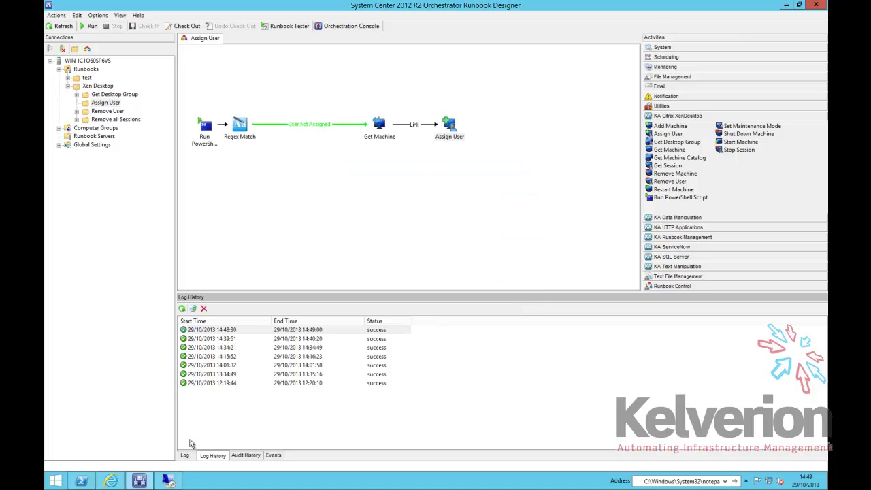
Step: Switch back to Citrix Receiver and refresh the page to check the desktop assignment after the Assign User run
{"action": "left_click", "coordinate": [111, 481]}
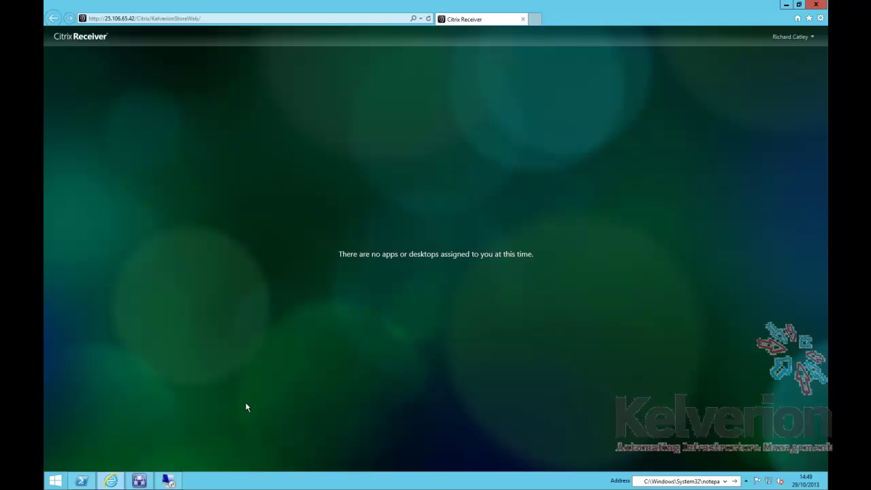
{"action": "left_click", "coordinate": [428, 18]}
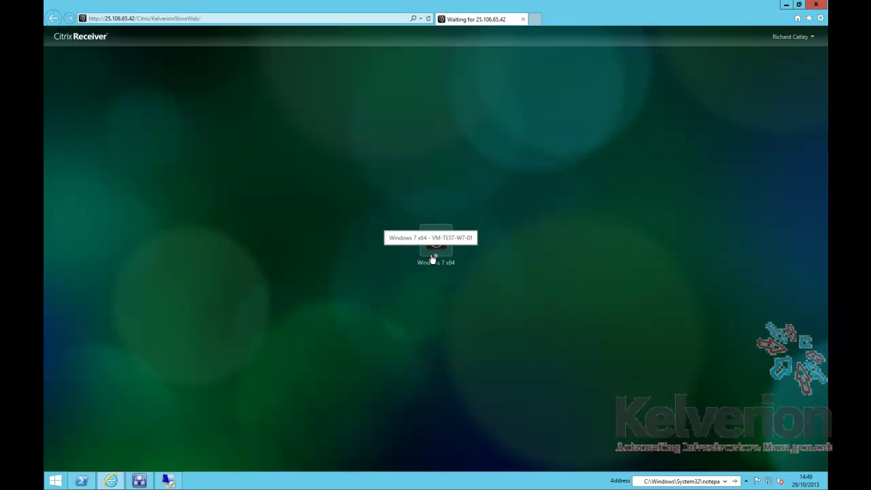
Step: Switch to Runbook Designer, open the Remove User runbook and run it
{"action": "left_click", "coordinate": [139, 480]}
{"action": "left_click", "coordinate": [108, 112]}
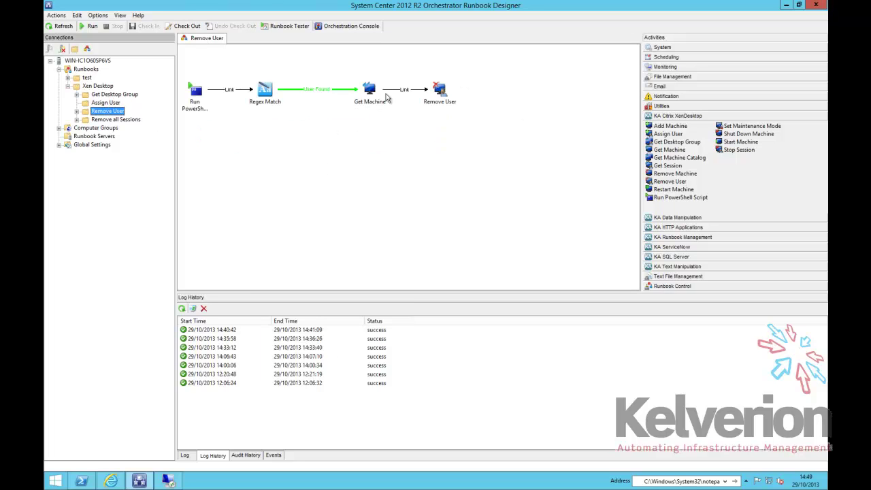
{"action": "left_click", "coordinate": [90, 26]}
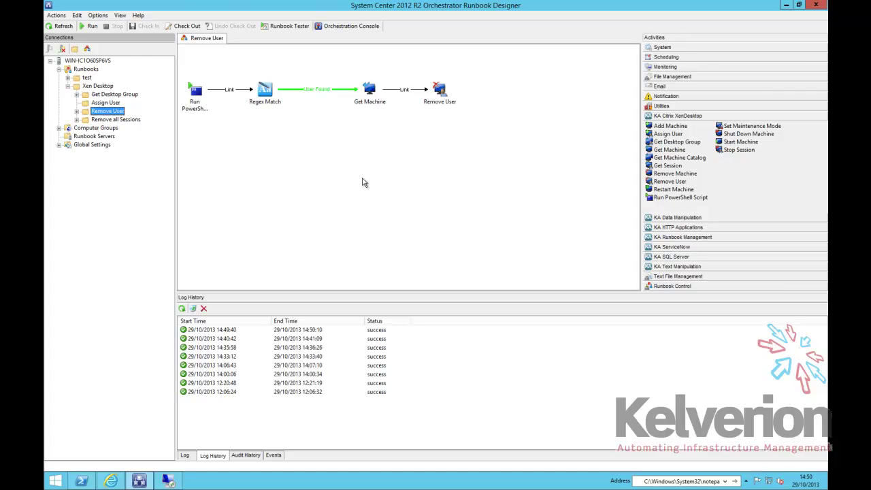
Step: Switch to Citrix Receiver and refresh the page to check the desktop assignment after the Remove User run
{"action": "mouse_move", "coordinate": [82, 480]}
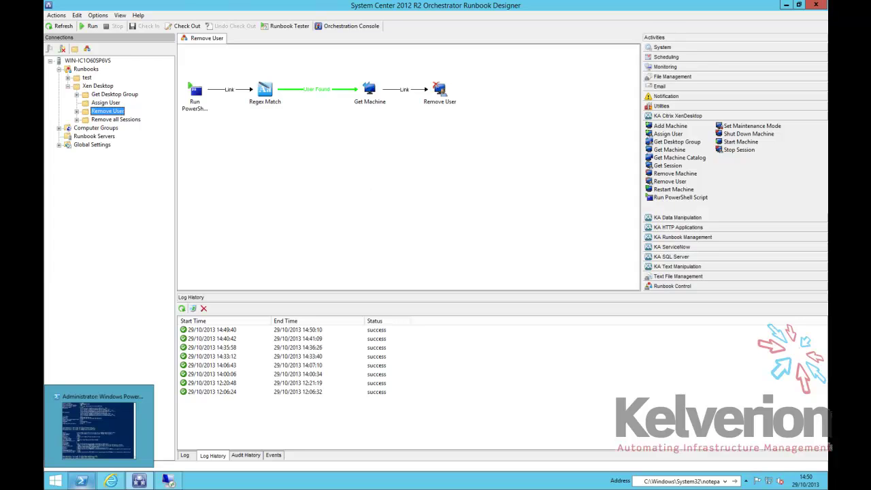
{"action": "left_click", "coordinate": [124, 482]}
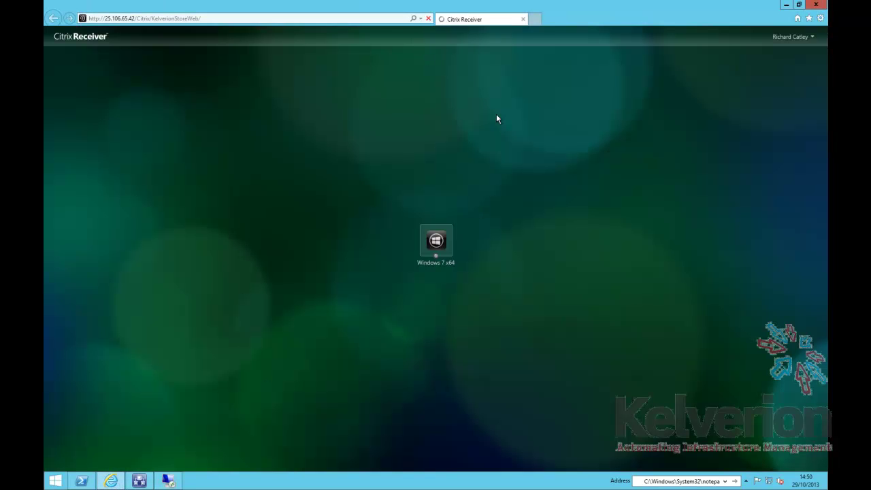
{"action": "left_click", "coordinate": [429, 18]}
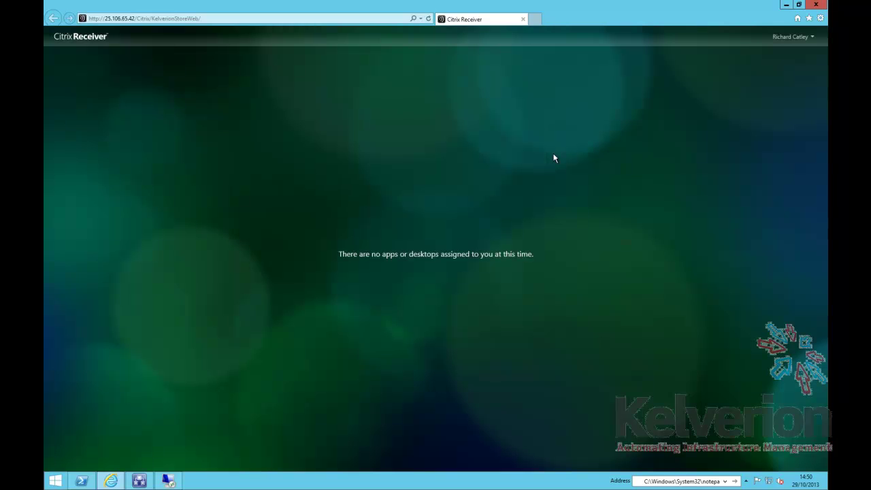
Step: Switch to Runbook Designer and open the Remove all Sessions runbook
{"action": "left_click", "coordinate": [139, 481]}
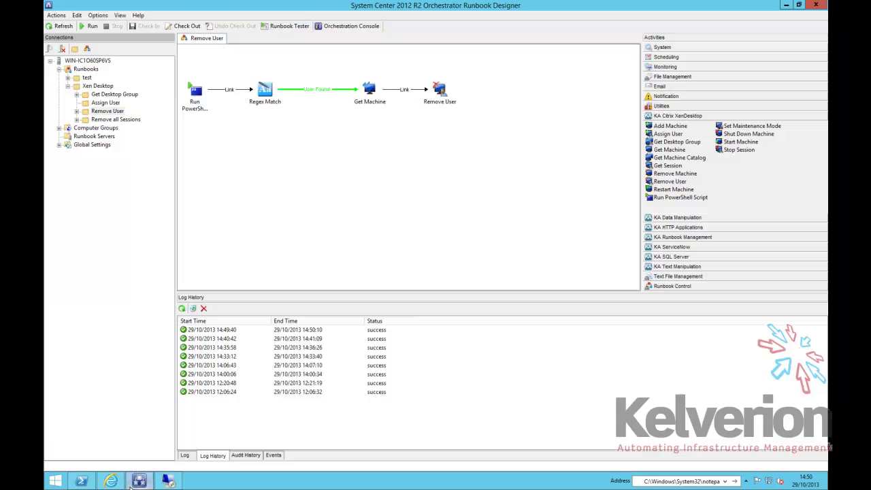
{"action": "left_click", "coordinate": [121, 120]}
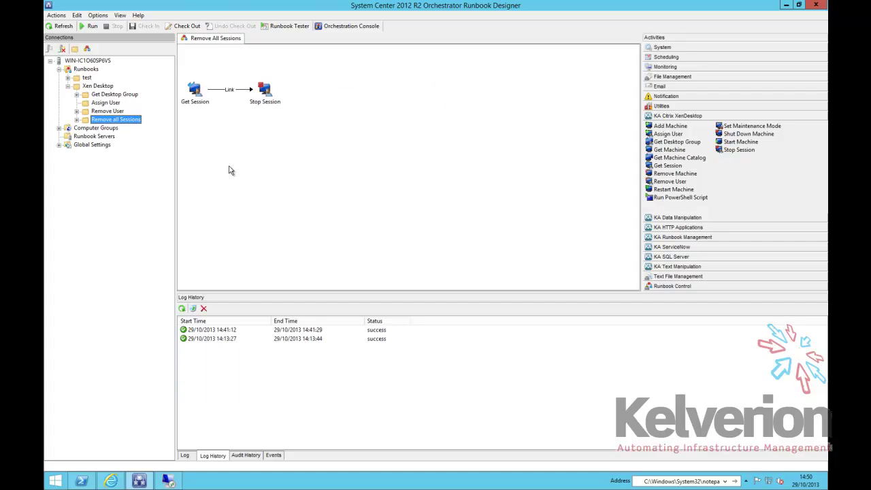
Step: Examine the Get Session activity's filter settings and browse the list of available filter names for a new filter
{"action": "left_click", "coordinate": [194, 90]}
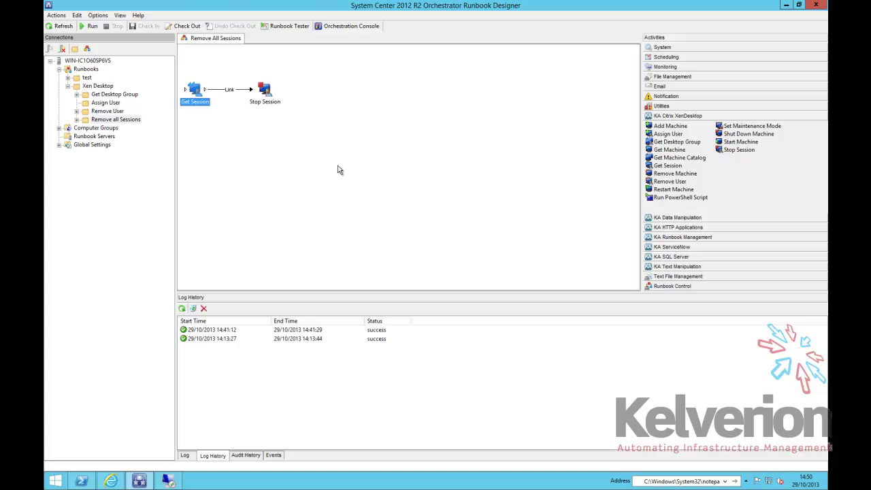
{"action": "left_click", "coordinate": [317, 233]}
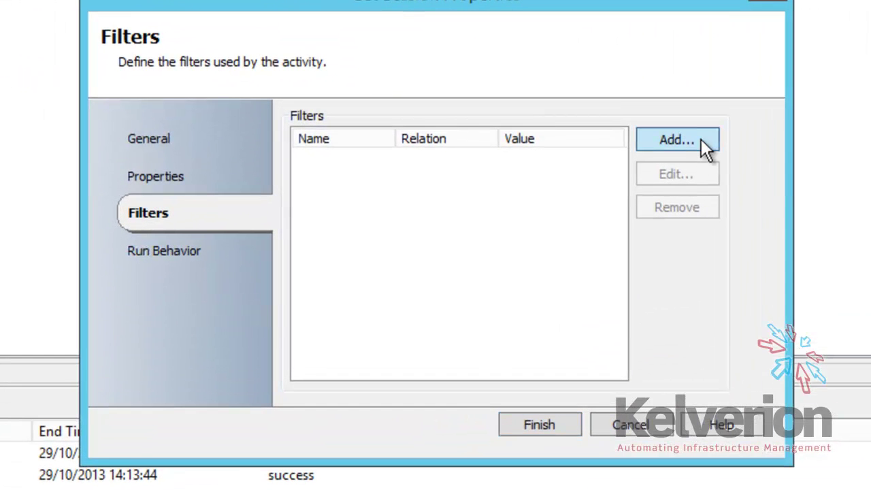
{"action": "left_click", "coordinate": [702, 139]}
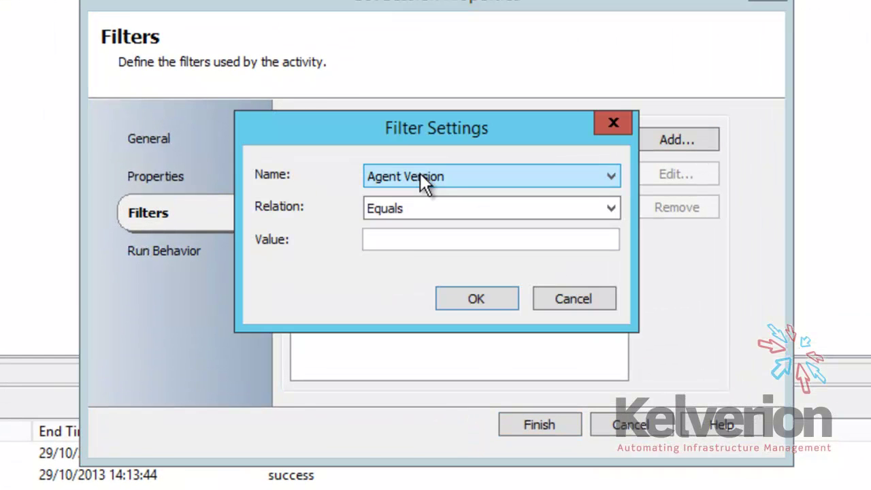
{"action": "left_click", "coordinate": [455, 180]}
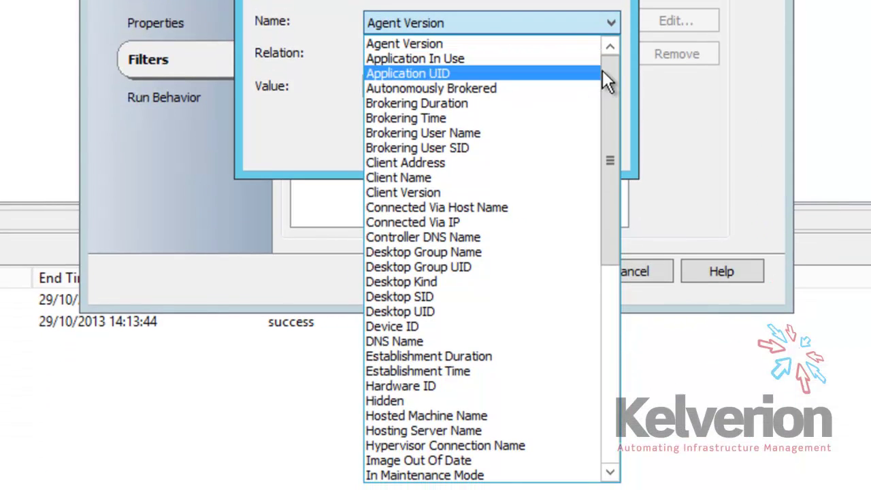
{"action": "left_click_drag", "start_coordinate": [611, 76], "coordinate": [596, 287]}
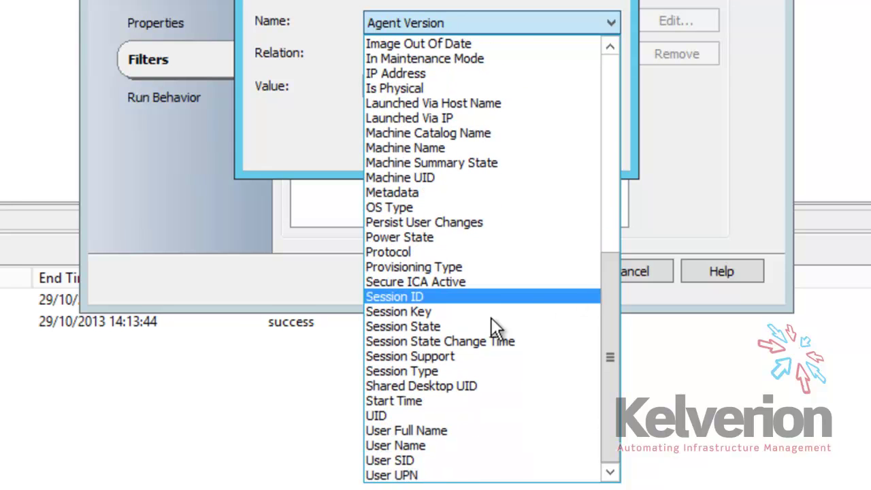
Step: Choose Session State as the filter name, review its selectable values, and close the Get Session properties without saving
{"action": "left_click", "coordinate": [461, 327]}
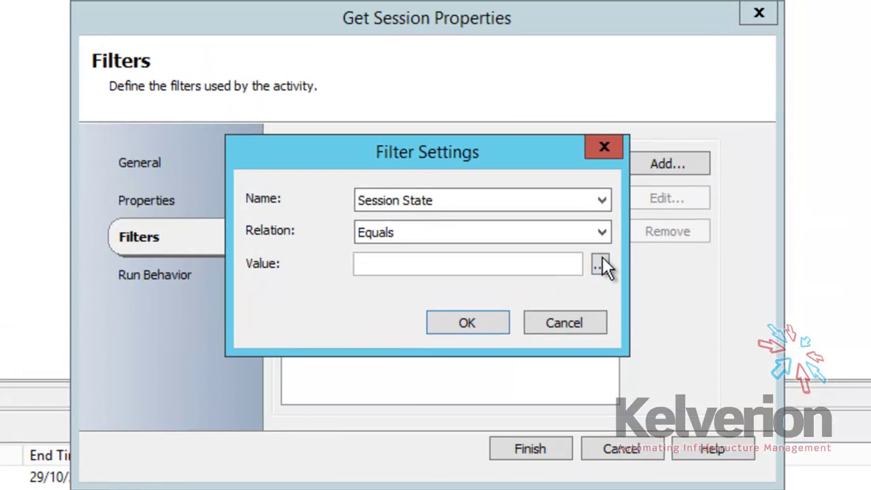
{"action": "left_click", "coordinate": [600, 266]}
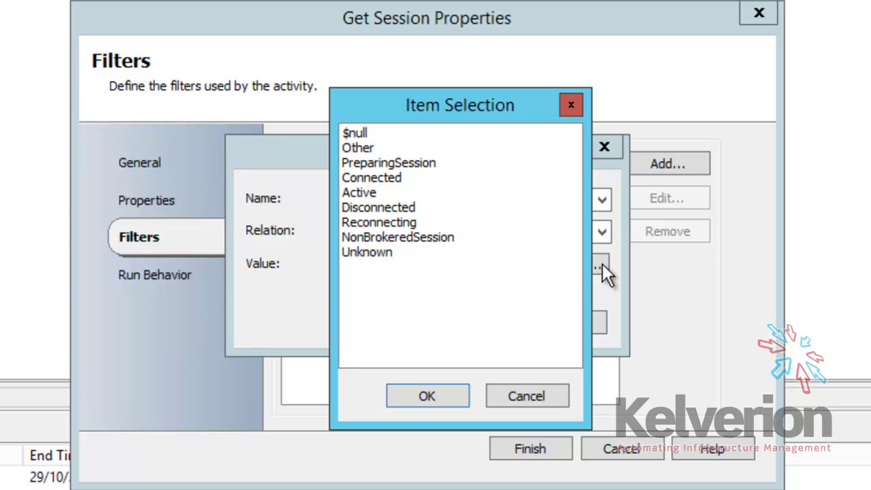
{"action": "left_click", "coordinate": [533, 401]}
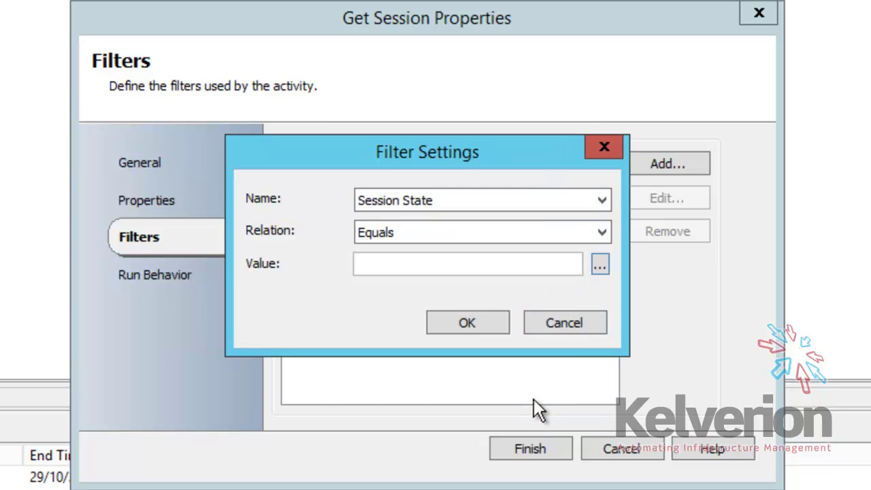
{"action": "left_click", "coordinate": [622, 447]}
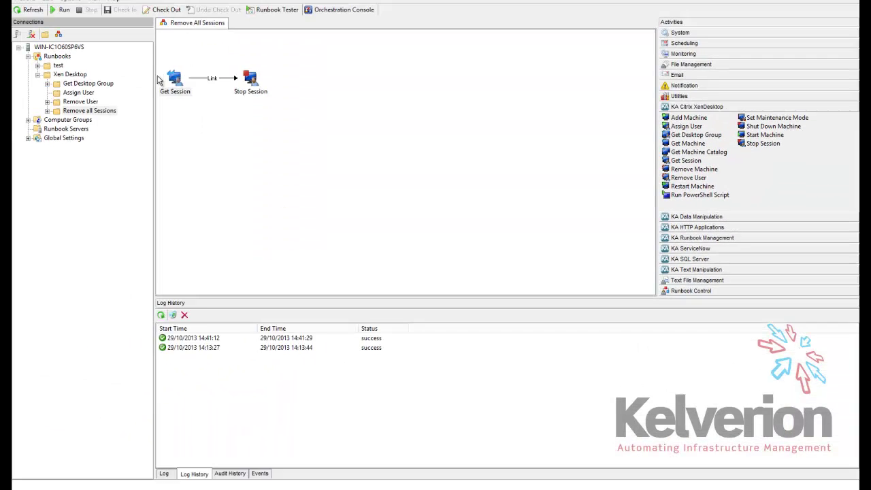
Step: Arrange Runbook Designer beside the xenhost Remote Desktop window, widen the runbook canvas, and run the Remove All Sessions runbook
{"action": "left_click", "coordinate": [173, 81]}
{"action": "left_click", "coordinate": [273, 94]}
{"action": "left_click", "coordinate": [168, 481]}
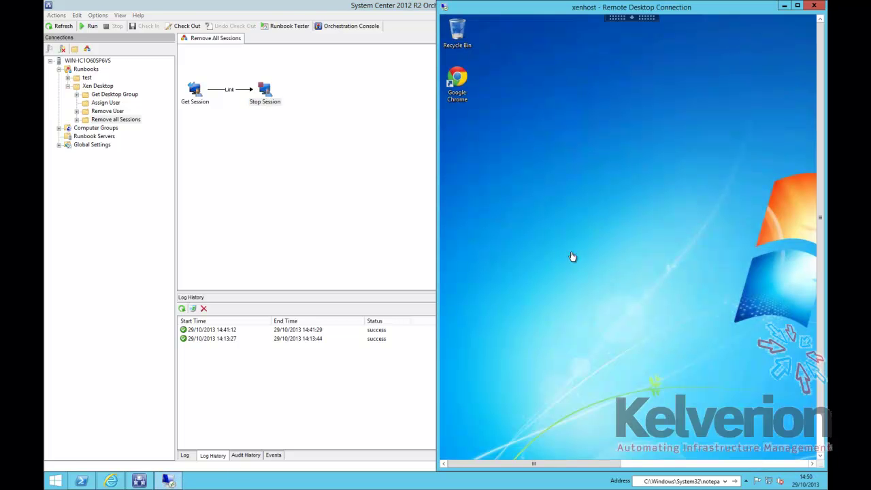
{"action": "left_click", "coordinate": [344, 10]}
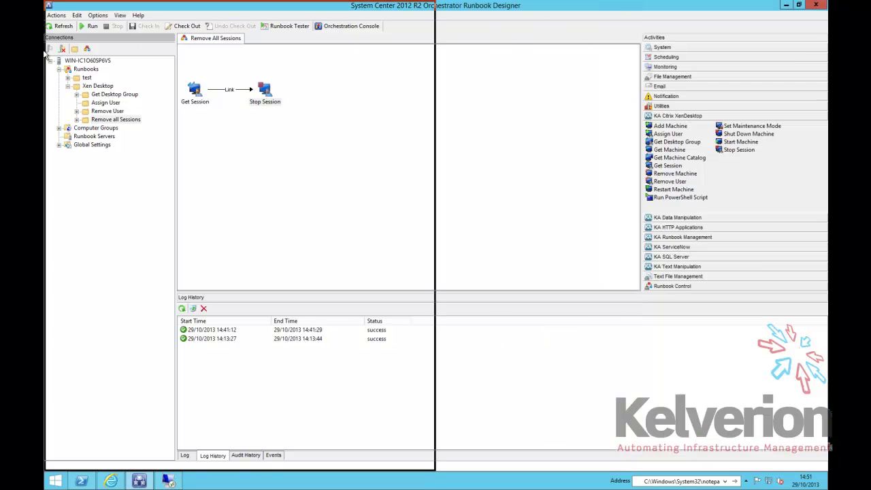
{"action": "key", "text": "super+Left"}
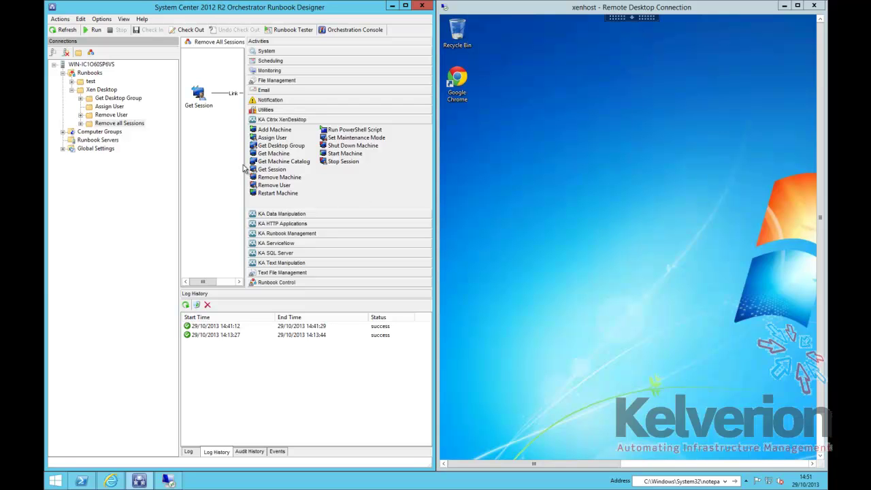
{"action": "left_click_drag", "start_coordinate": [245, 164], "coordinate": [368, 165]}
{"action": "left_click", "coordinate": [94, 30]}
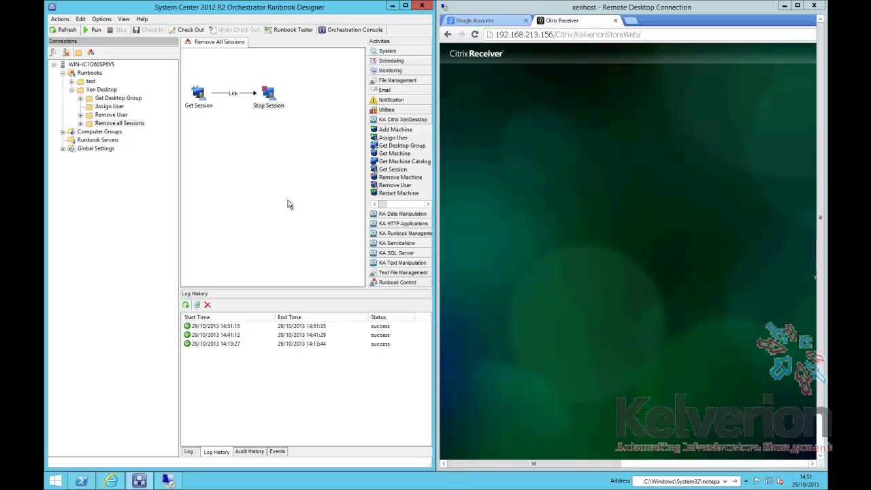
Step: Maximize Runbook Designer and widen the area that lists the KA Citrix XenDesktop activities
{"action": "left_click", "coordinate": [405, 7]}
{"action": "left_click_drag", "start_coordinate": [757, 157], "coordinate": [531, 213]}
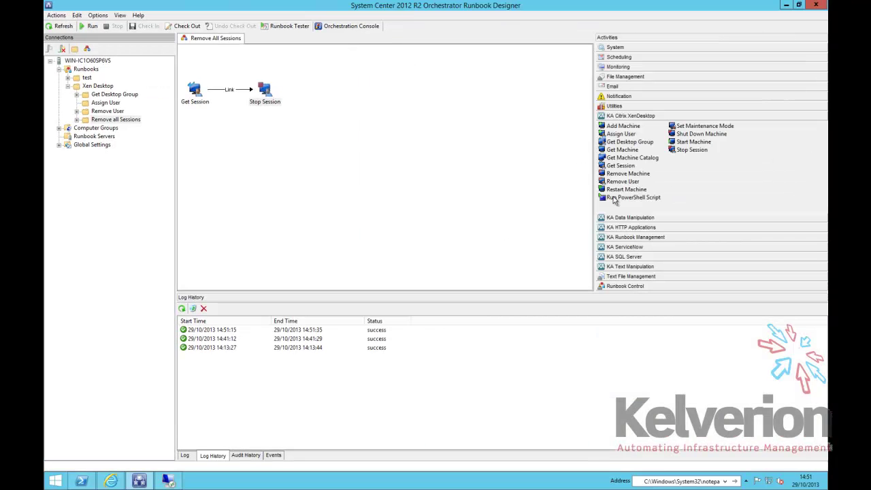